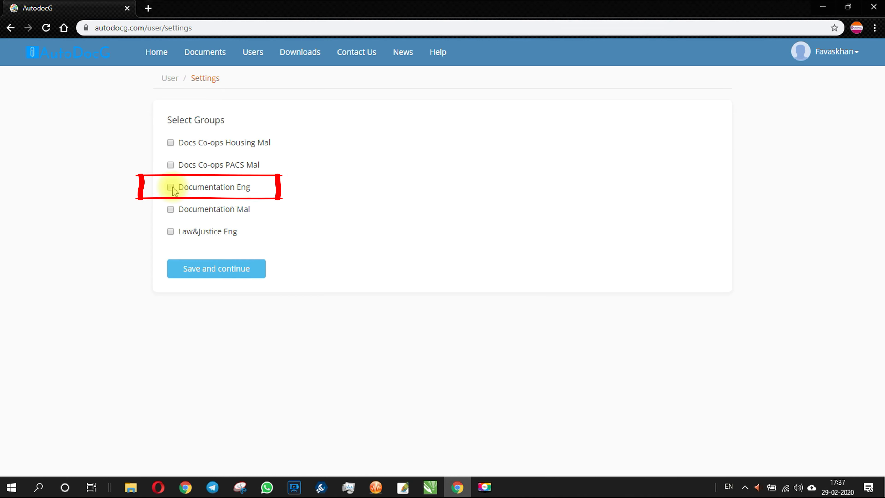
Step: Select the Documentation Eng group in the user settings and save the choice
left_click(170, 187)
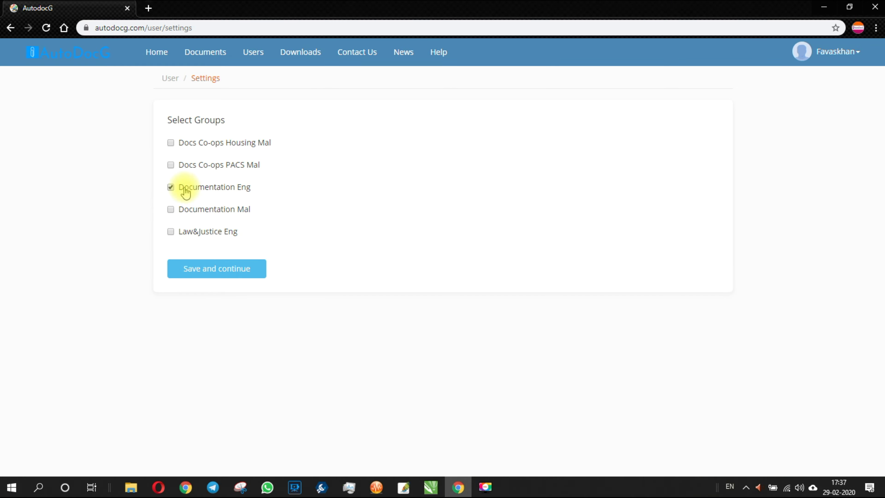
left_click(213, 268)
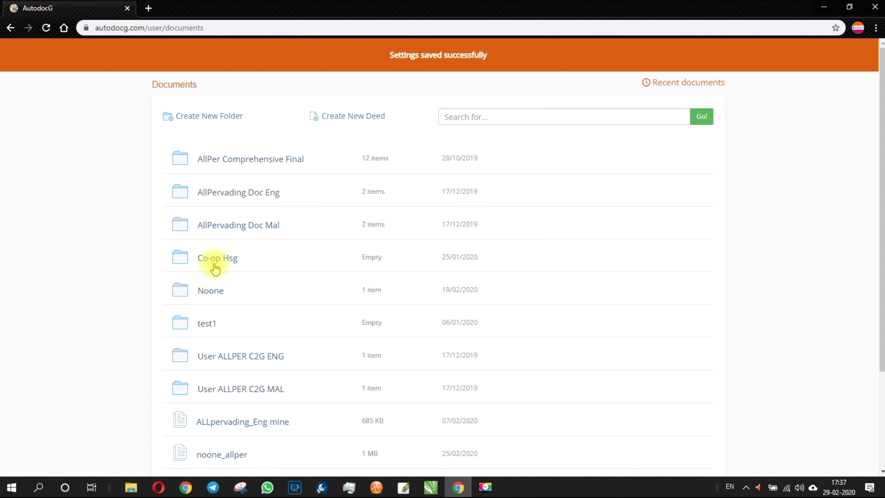
Step: Create a new folder named "Person" in the documents list and open it
scroll(357, 233, "down", 4)
scroll(343, 213, "up", 4)
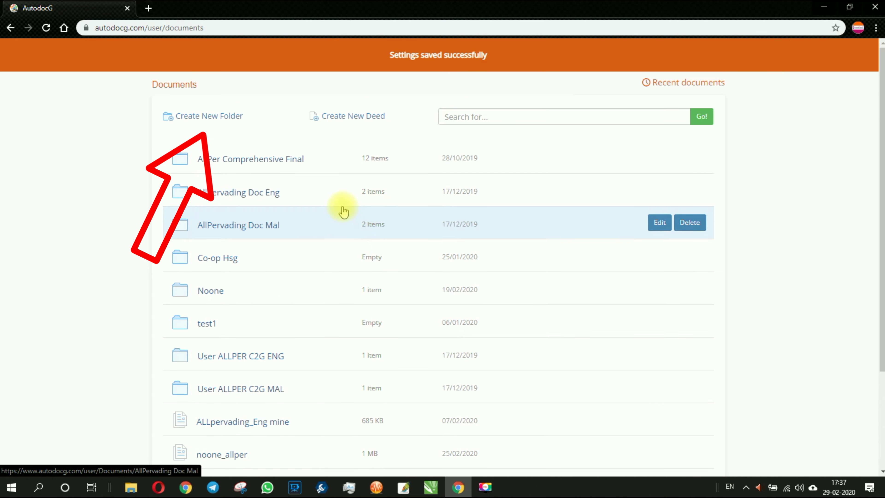
left_click(212, 118)
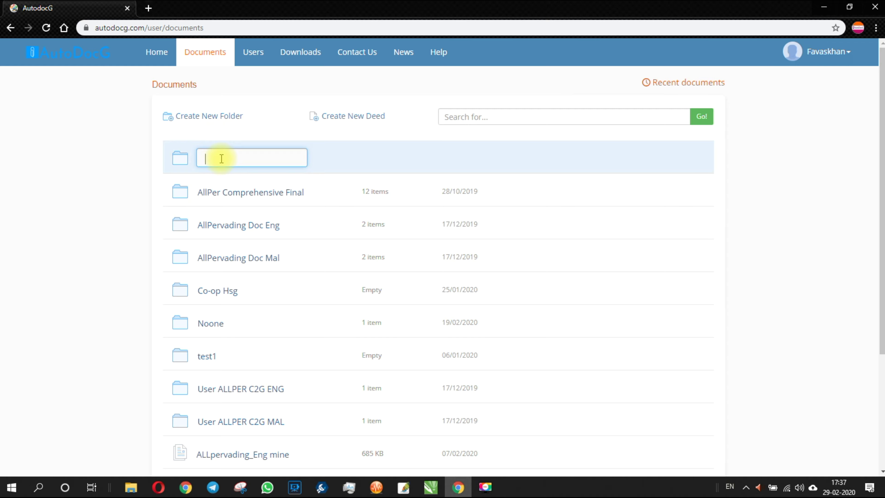
type("Person")
key("Return")
scroll(286, 368, "down", 2)
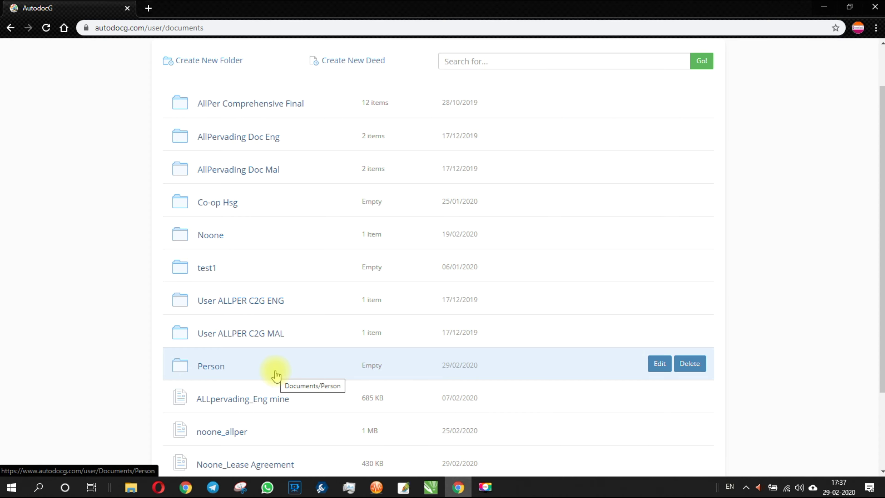
left_click(277, 371)
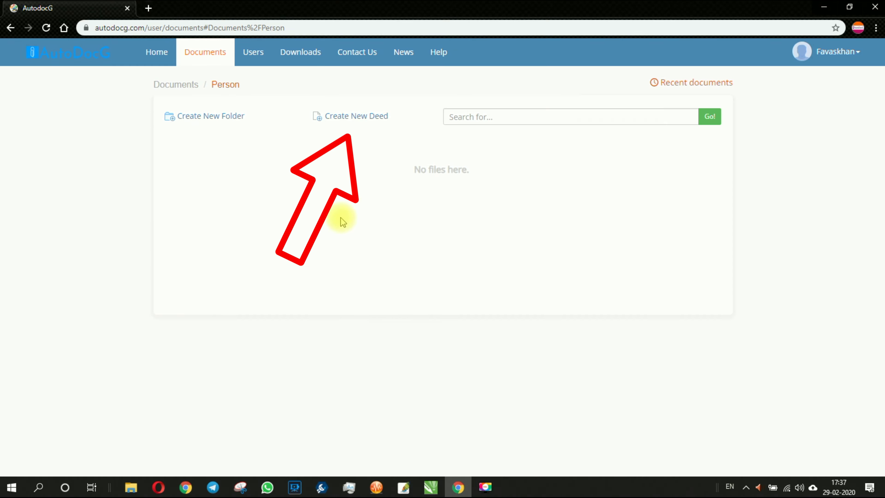
Step: Start a new deed in this folder, choosing category "1 All Types Eng" and sub category "Wakf-Related to Land"
left_click(356, 120)
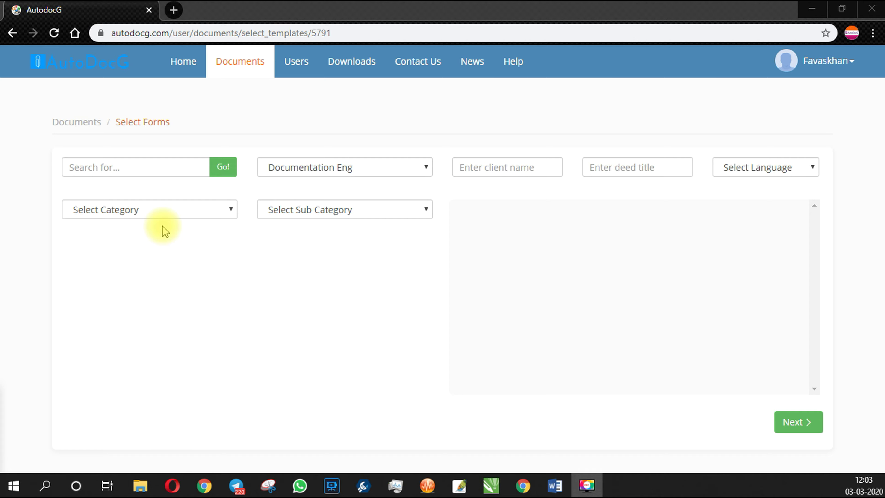
left_click(168, 212)
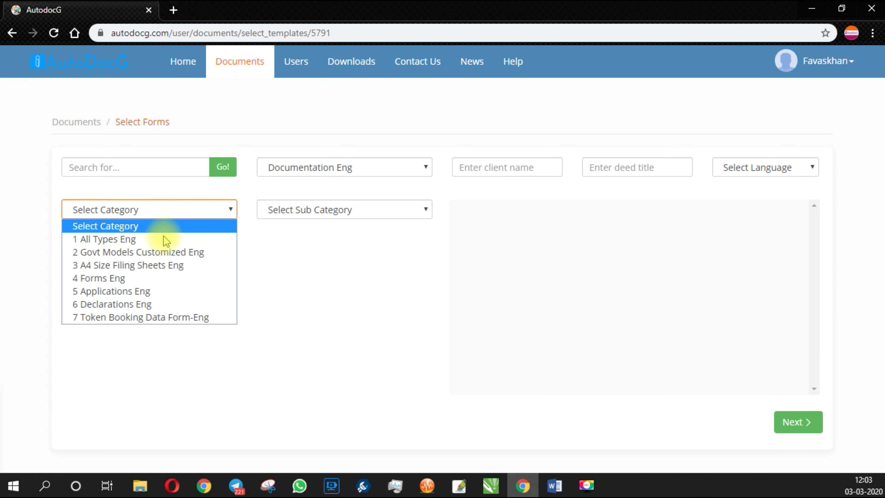
left_click(145, 241)
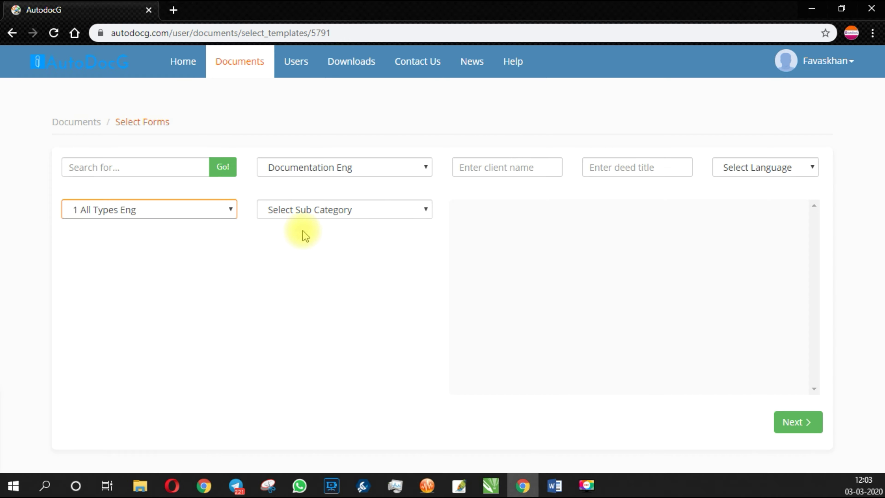
left_click(312, 214)
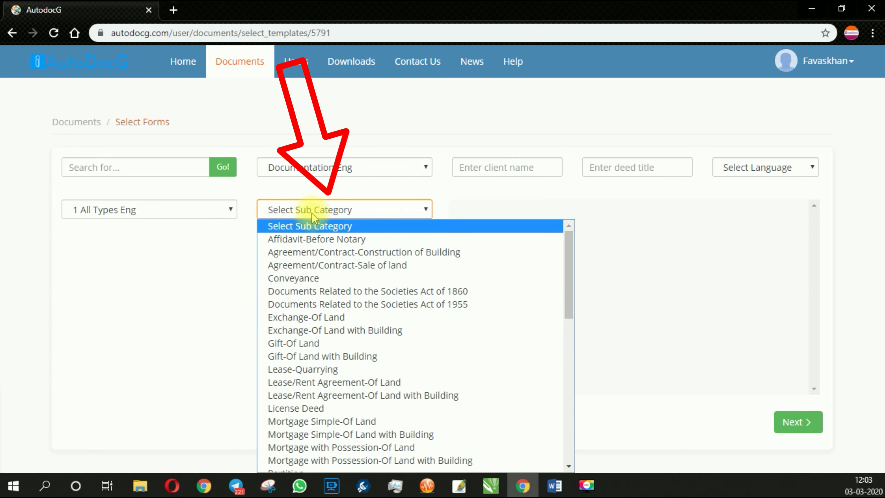
scroll(313, 354, "down", 10)
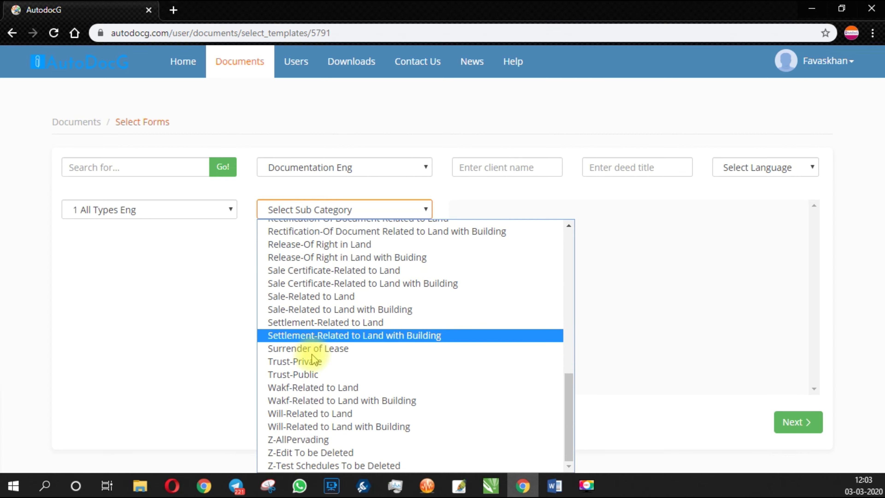
left_click(308, 389)
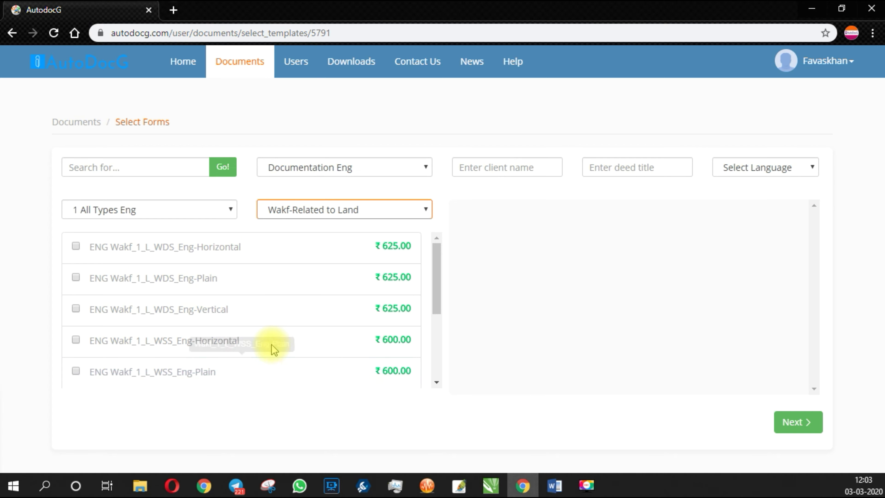
Step: Add the form ENG Wakf_1_L_WSS_Eng-Horizontal to the deed and review the annexed forms included with it
scroll(202, 350, "down", 2)
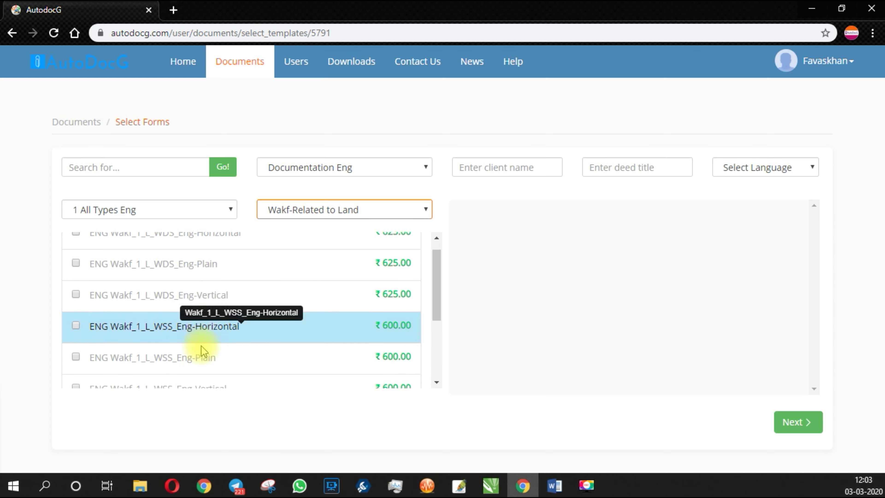
scroll(195, 350, "up", 2)
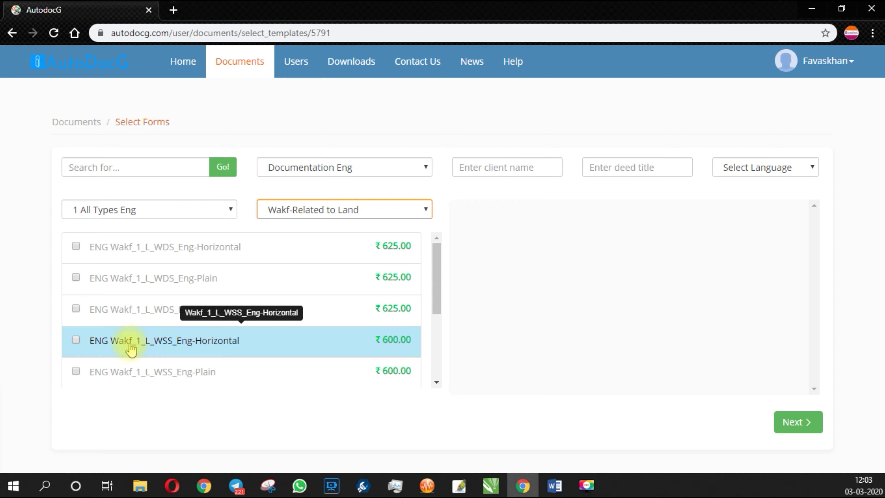
left_click(76, 340)
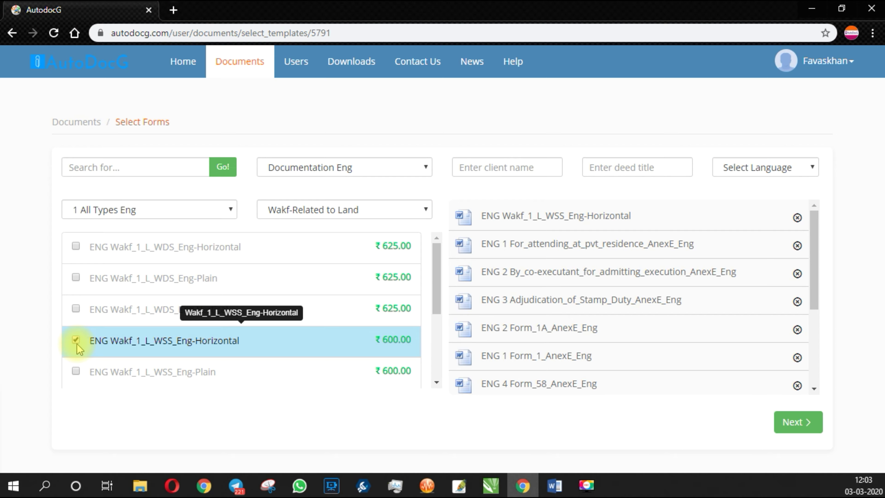
scroll(584, 310, "down", 3)
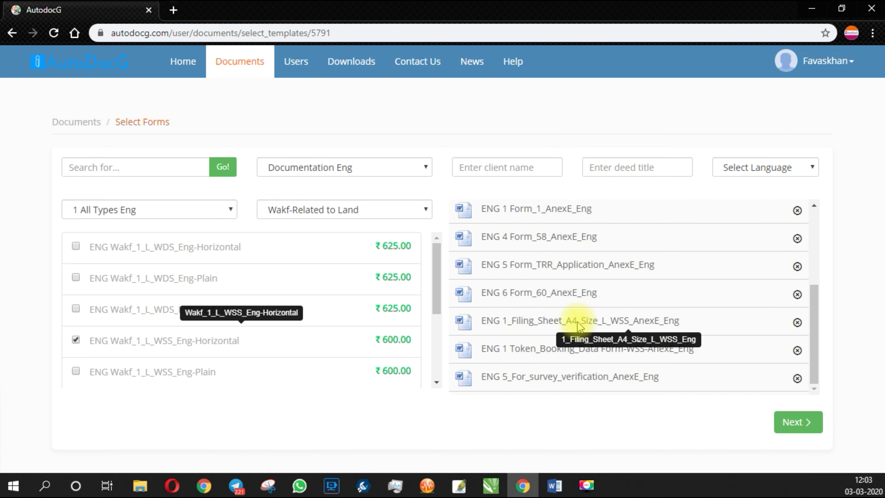
scroll(576, 324, "up", 4)
scroll(574, 328, "down", 4)
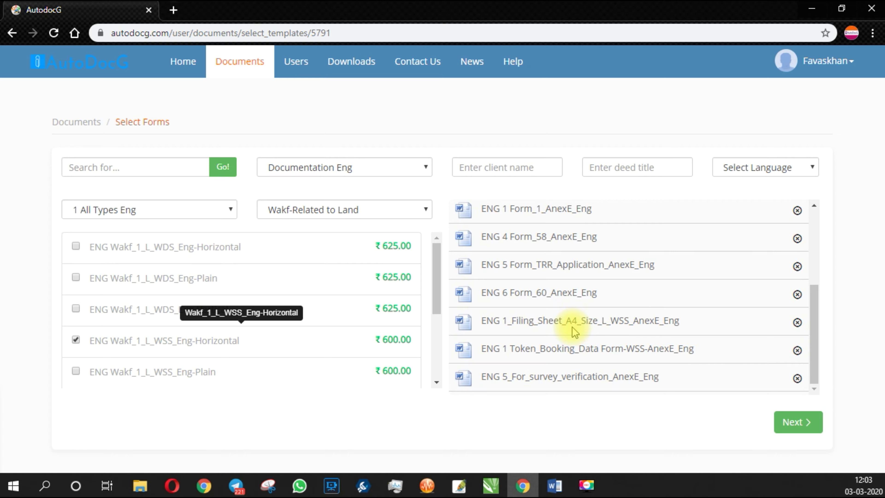
scroll(574, 331, "up", 4)
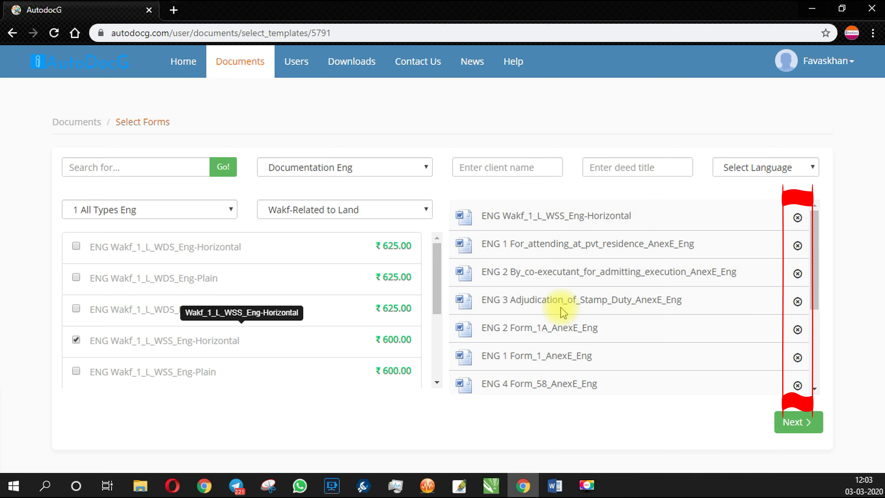
Step: Enter the client's name, the deed title "Wakf Deed Eng" and the language English, and continue to document creation
left_click(525, 170)
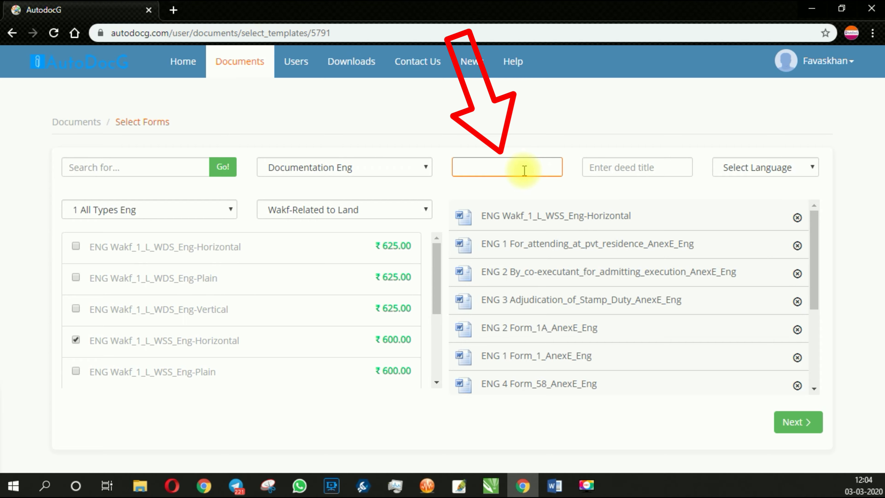
type("Noone")
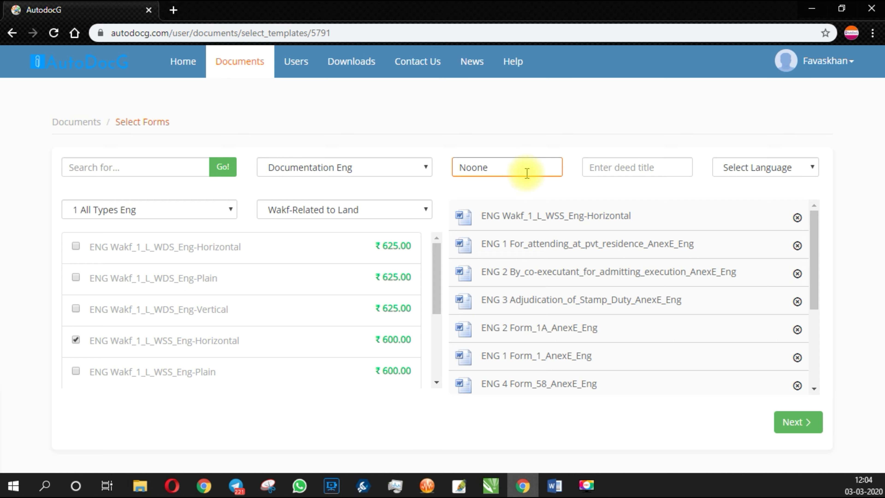
left_click(597, 164)
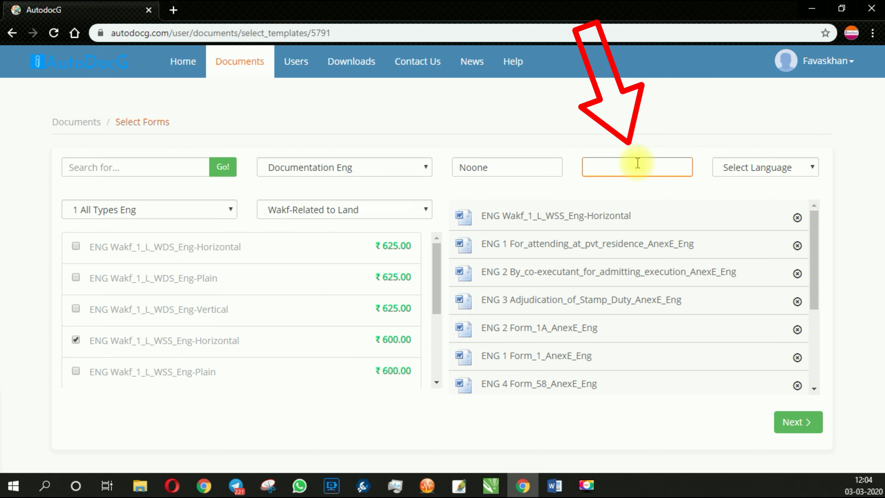
type("Wakf Deed Eng")
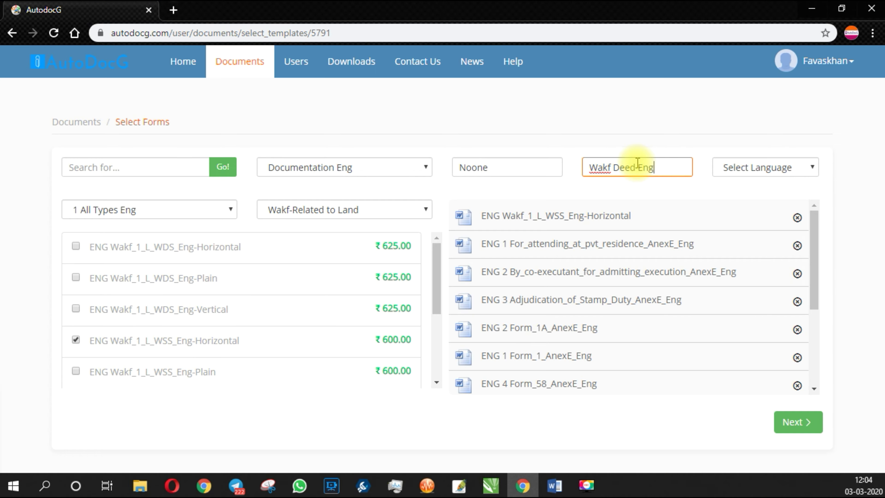
left_click(764, 176)
left_click(770, 206)
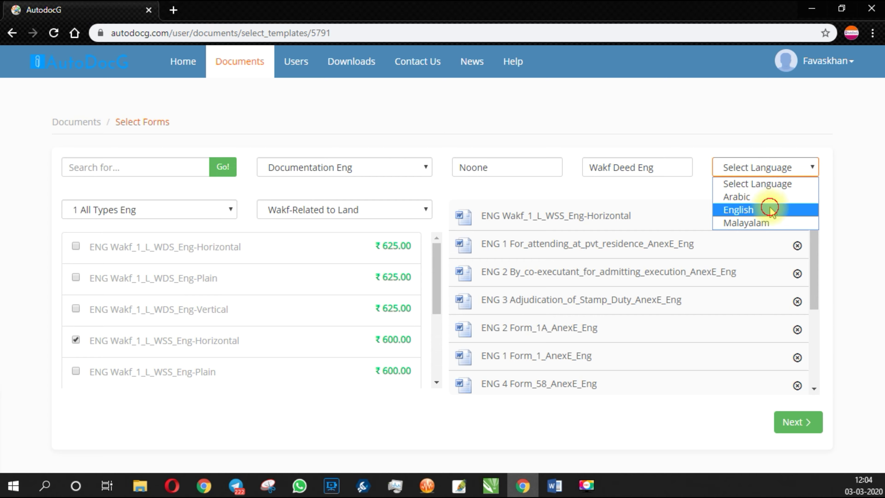
left_click(806, 423)
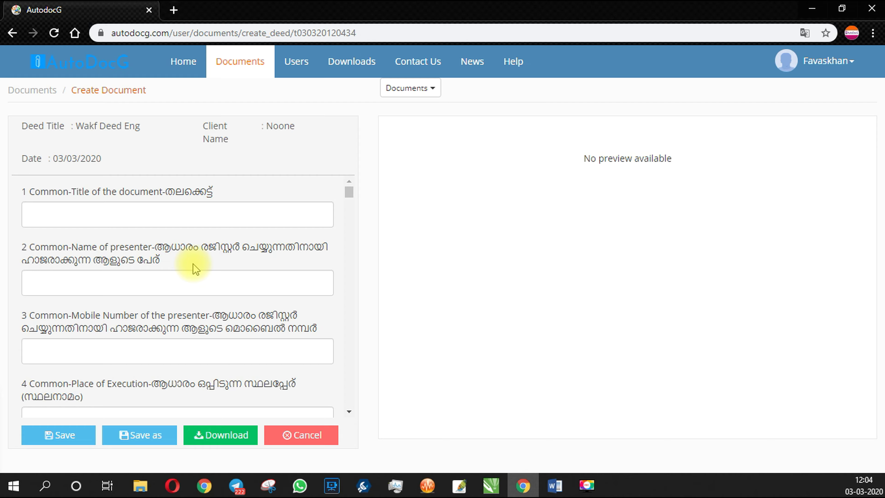
Step: Show the Wakf_1_L_WSS_Eng-Horizontal document in the preview and look through its text
scroll(194, 265, "down", 7)
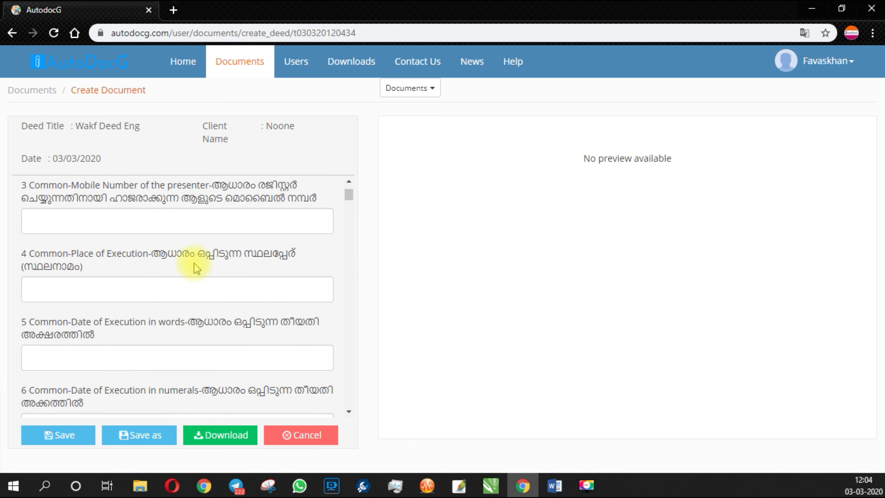
scroll(194, 265, "up", 5)
scroll(194, 265, "up", 3)
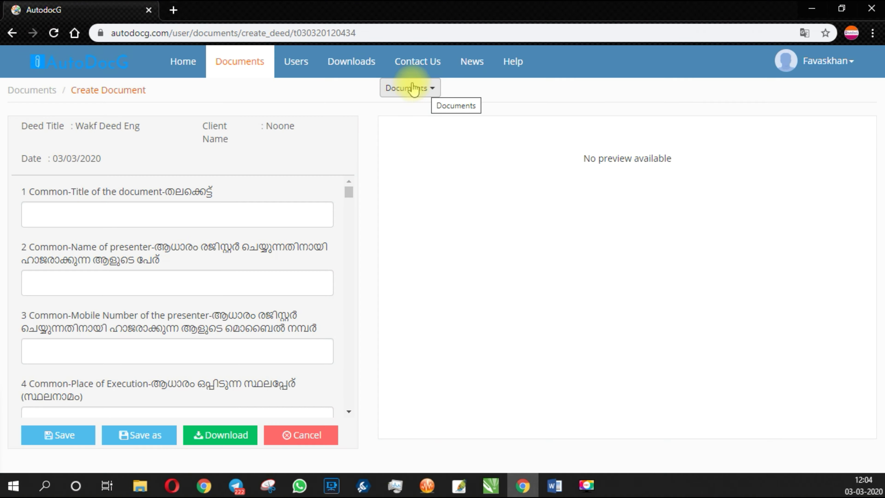
left_click(410, 89)
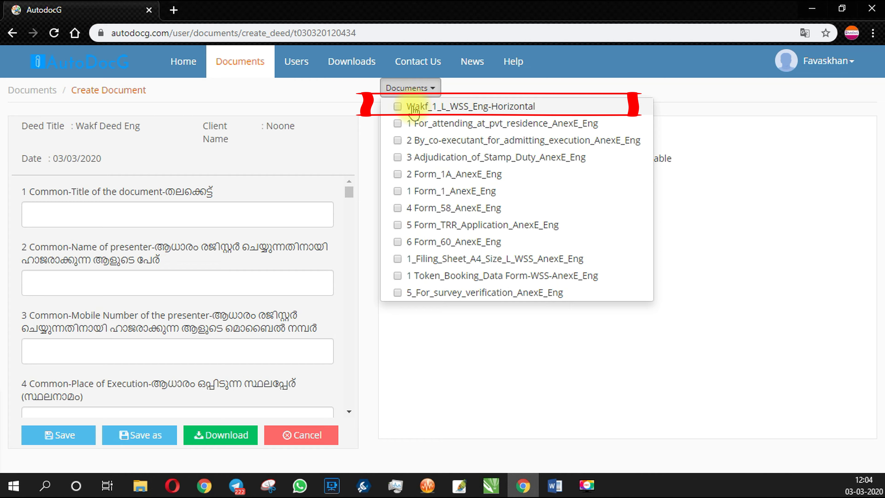
left_click(414, 109)
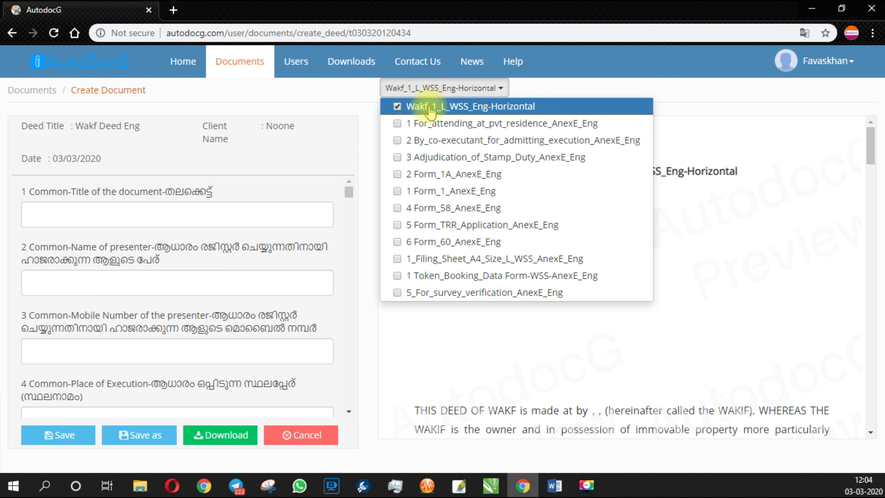
left_click(755, 196)
scroll(574, 282, "down", 3)
scroll(574, 283, "up", 3)
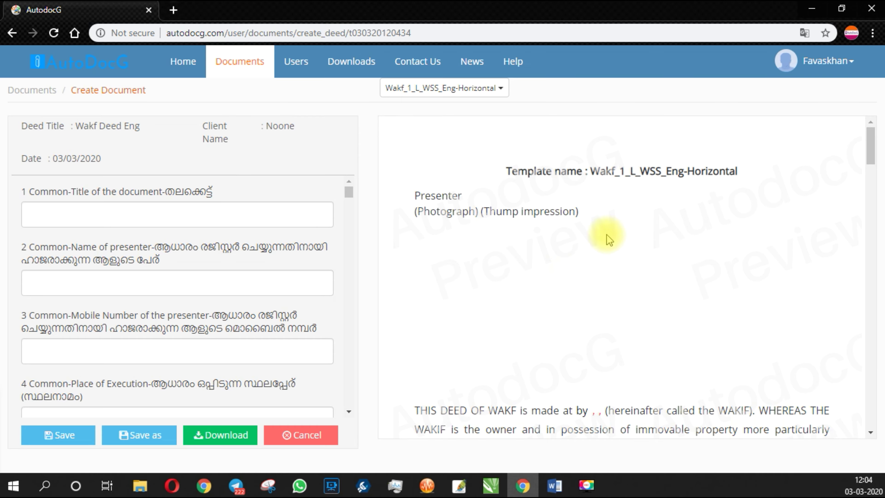
scroll(593, 261, "down", 9)
scroll(593, 259, "up", 10)
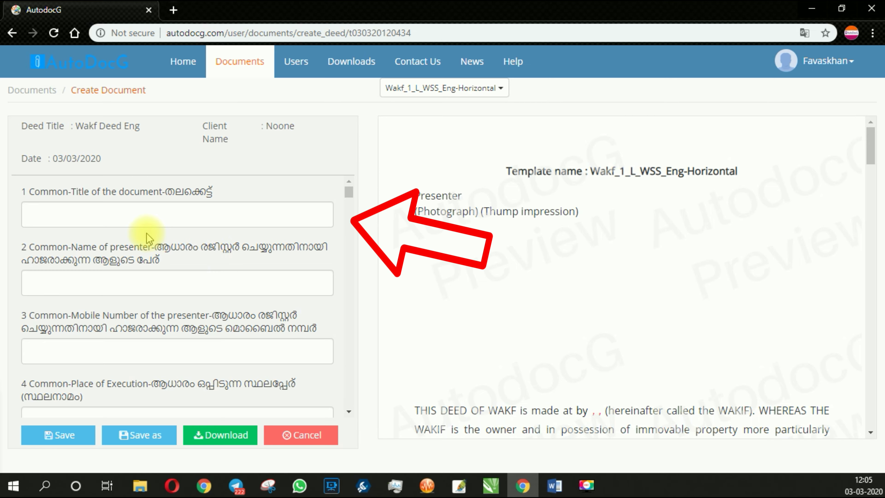
Step: Enter "Wakf Deed" as the common title of the document and review the remaining fields through to the form's end
left_click(152, 219)
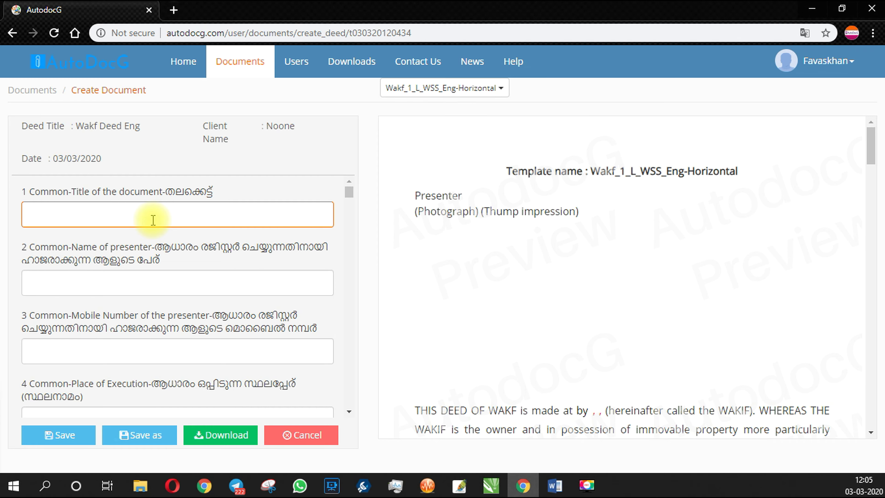
type("Wa")
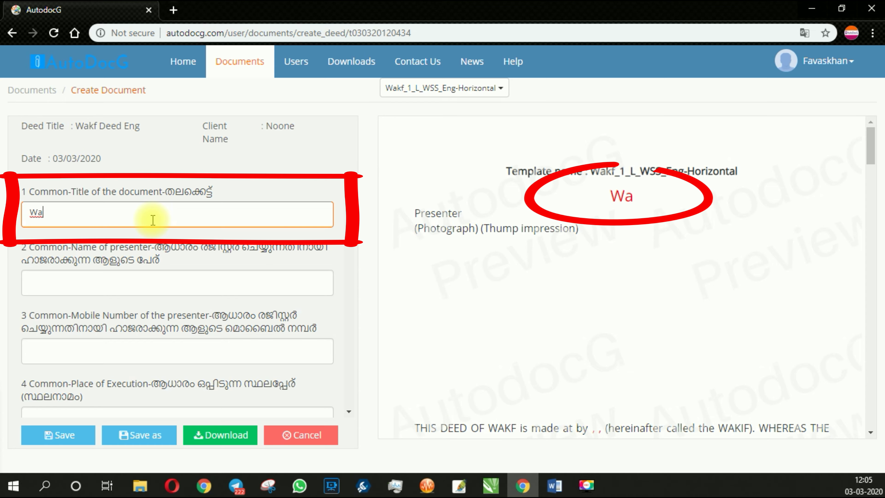
type("kf De")
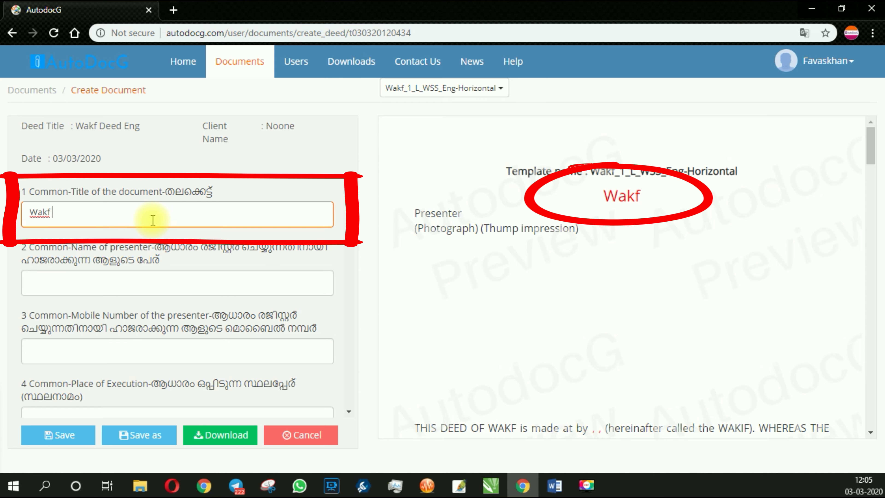
type("ed")
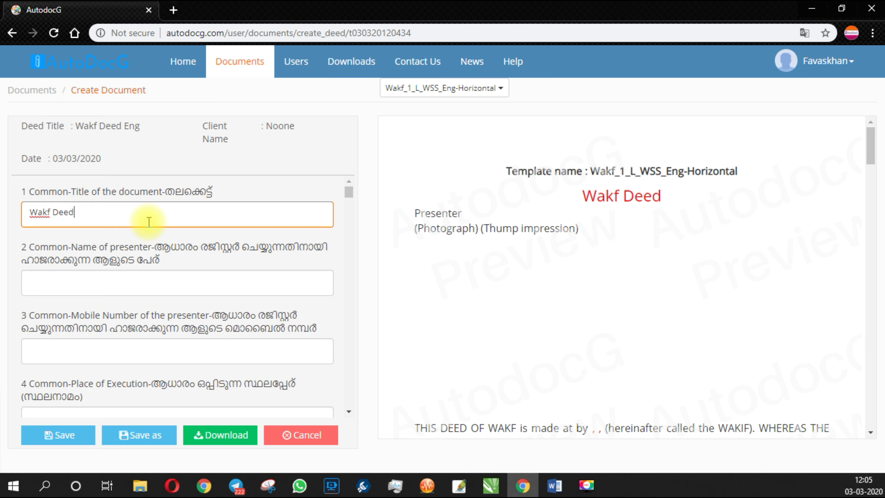
scroll(149, 222, "down", 10)
scroll(148, 221, "down", 20)
scroll(340, 312, "down", 20)
scroll(343, 322, "down", 20)
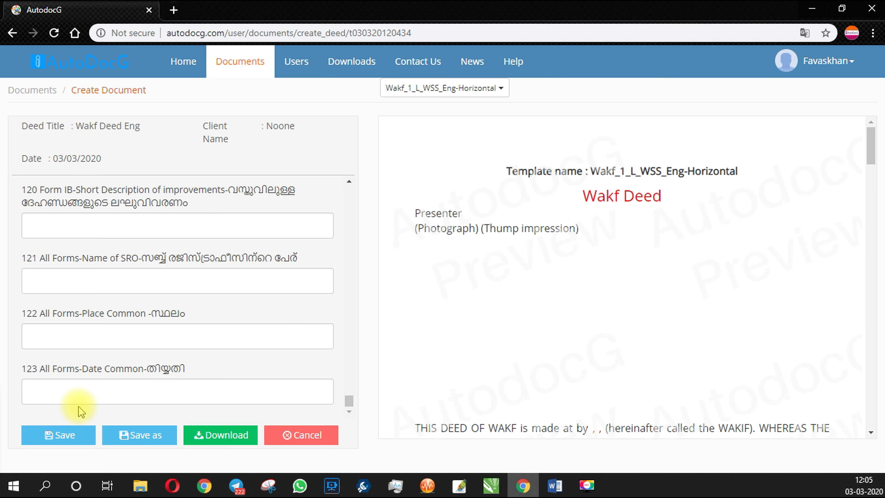
Step: Save the Wakf deed and go through its filled-in fields to the end of the form
left_click(63, 436)
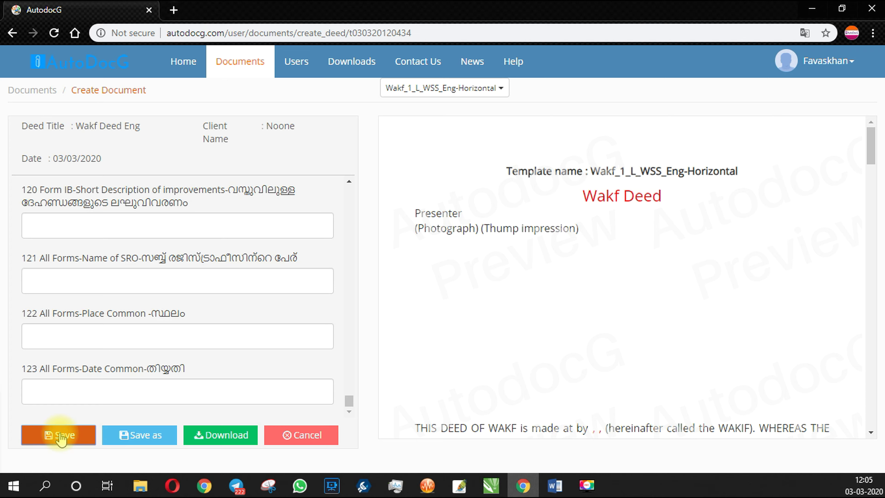
left_click(61, 436)
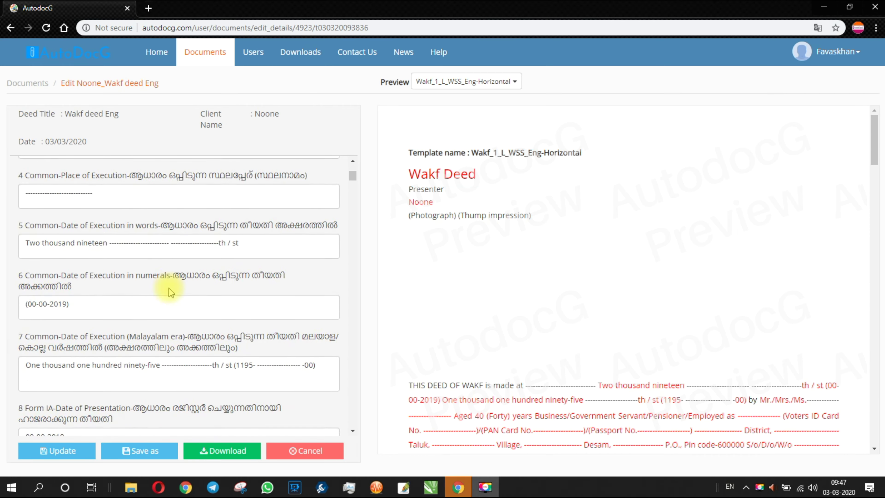
scroll(169, 291, "down", 20)
scroll(170, 286, "down", 20)
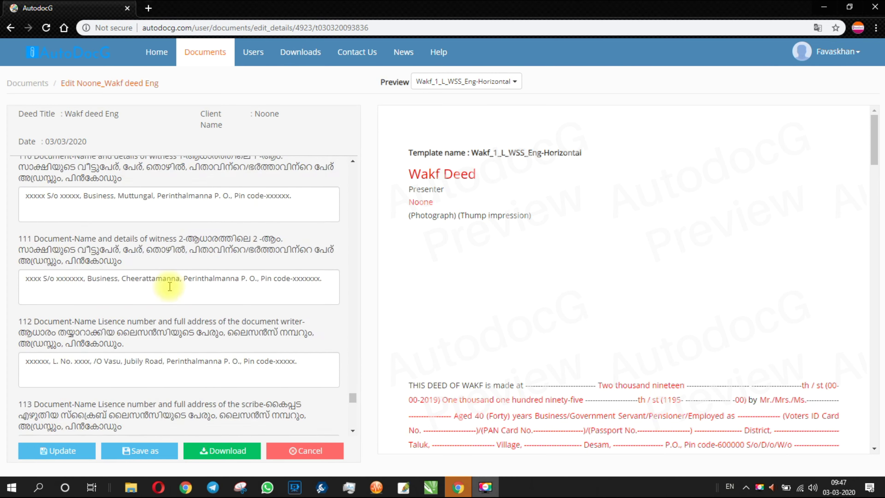
scroll(170, 286, "down", 6)
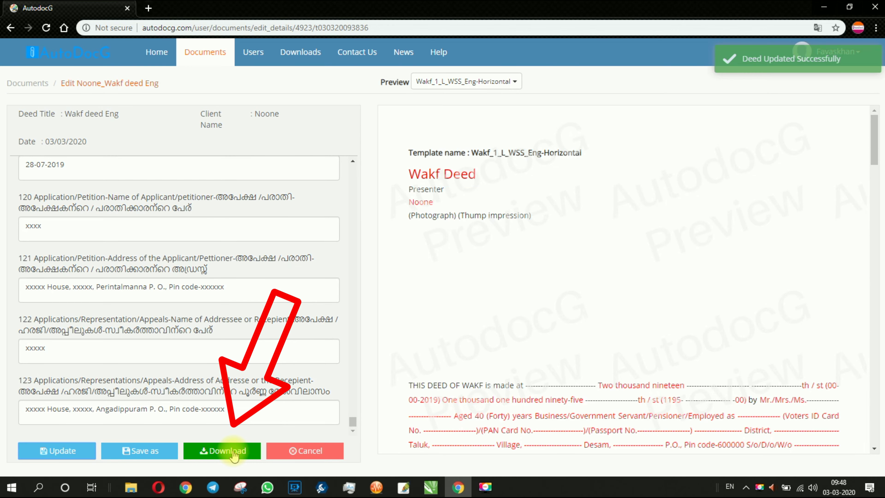
Step: Open the deed's list of downloadable documents, preview two of them including the Wakf deed, and return to the list
left_click(231, 463)
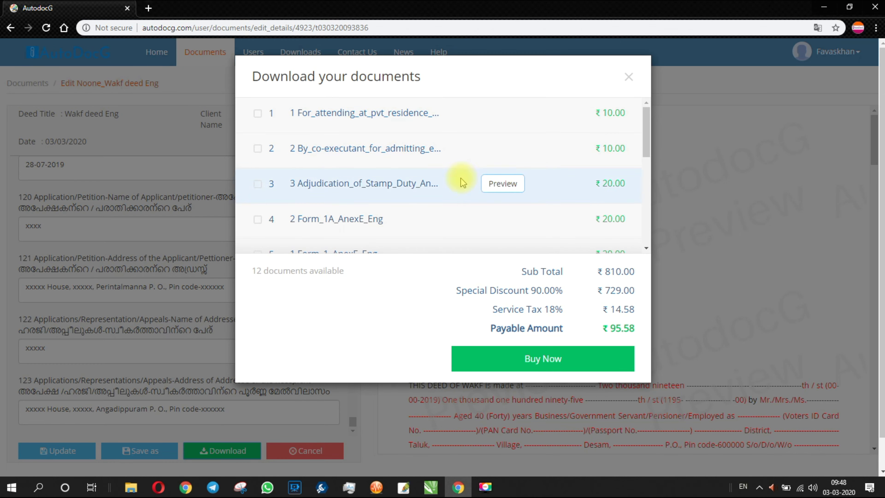
scroll(493, 178, "down", 5)
left_click(502, 234)
key("ctrl+shift+Tab")
left_click(499, 172)
scroll(500, 173, "down", 10)
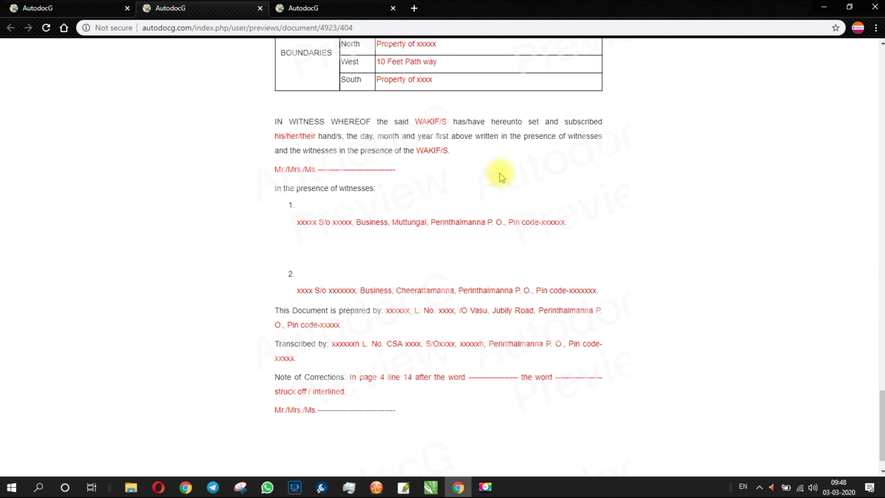
key("ctrl+shift+Tab")
scroll(522, 151, "up", 8)
scroll(520, 149, "down", 8)
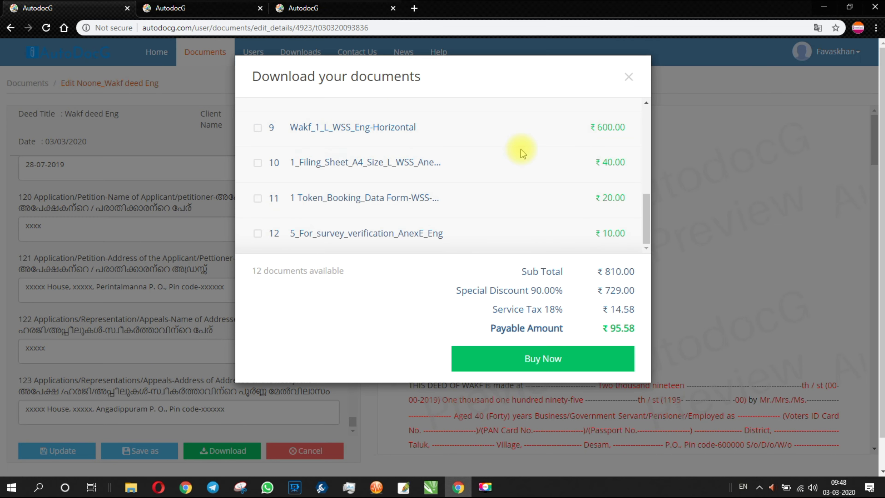
Step: Buy the listed documents and pay by debit card, filling in the card number, expiry date and CVV
left_click(560, 362)
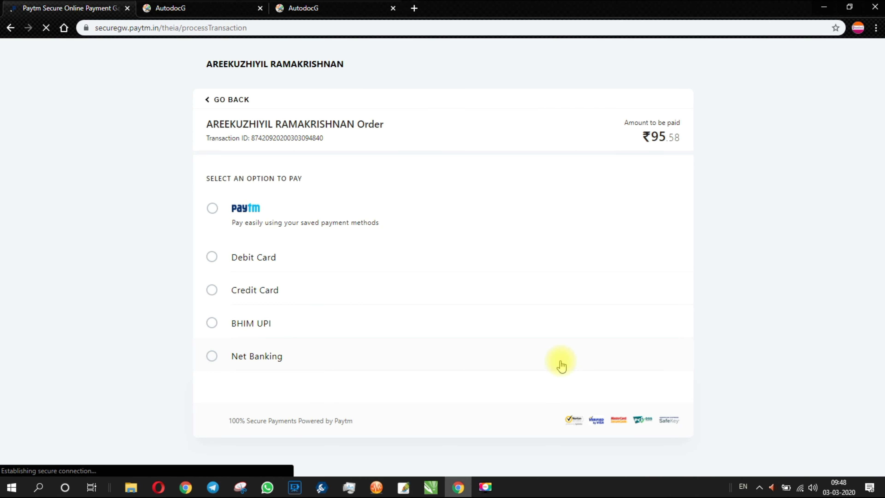
left_click(253, 264)
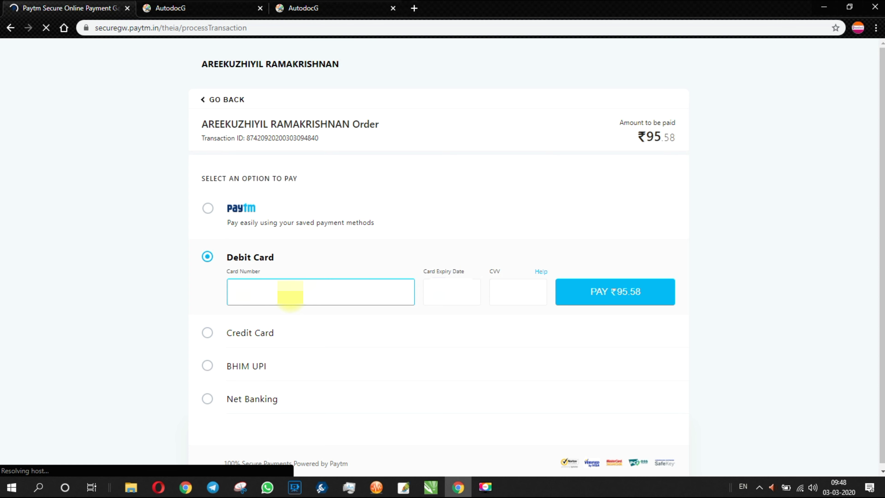
left_click(444, 288)
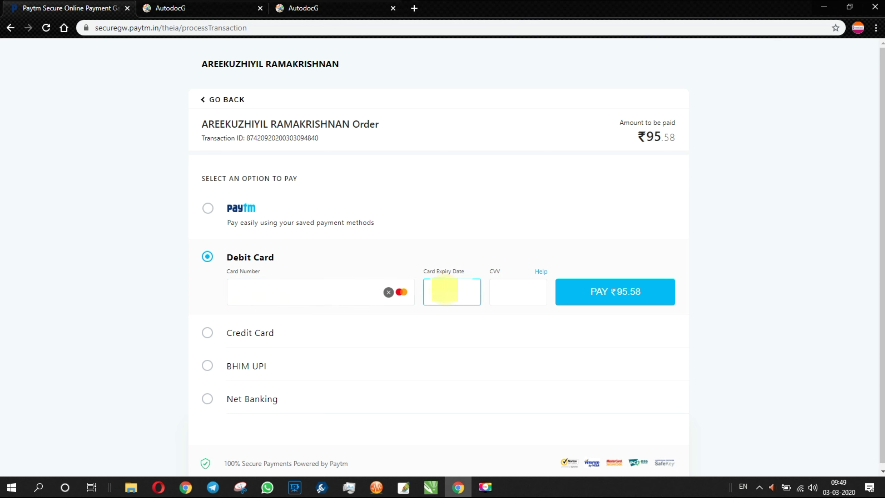
left_click(536, 289)
left_click(619, 291)
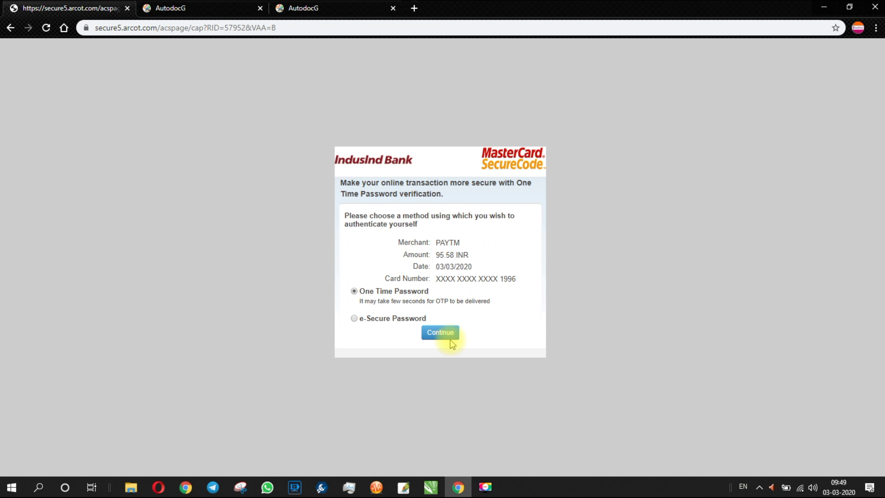
Step: Authenticate the payment with the One Time Password method, close the document preview tabs and submit the received code
left_click(440, 332)
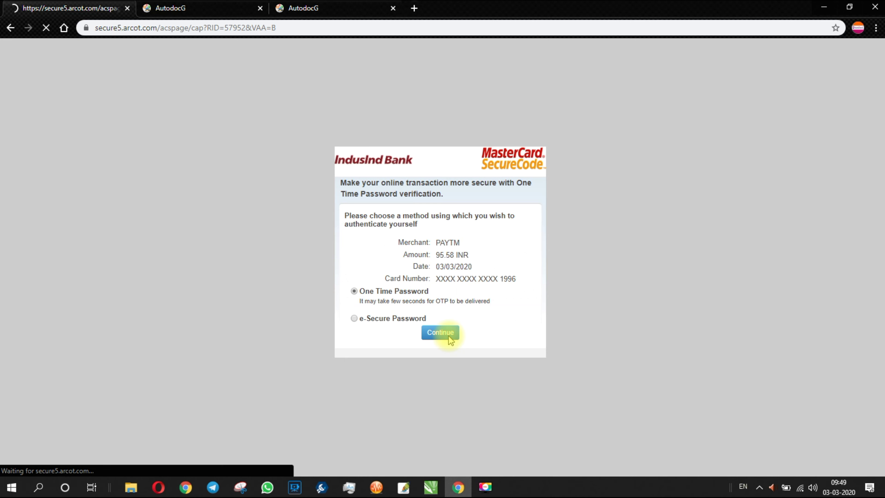
left_click(260, 8)
left_click(260, 8)
left_click(481, 289)
type("•••")
left_click(424, 336)
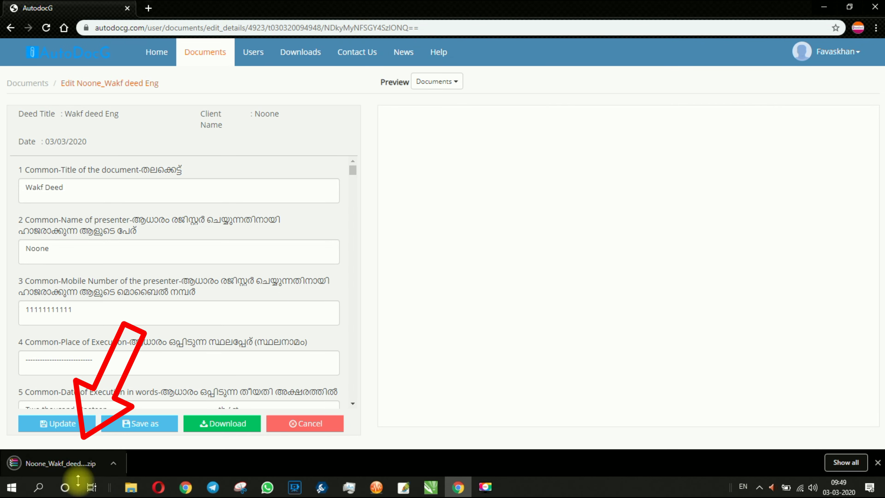
Step: Locate the downloaded Noone_Wakf_deed_Eng.zip in its folder, extract it to Noone_Wakf_deed_Eng and open the extracted folder
left_click(113, 465)
left_click(141, 425)
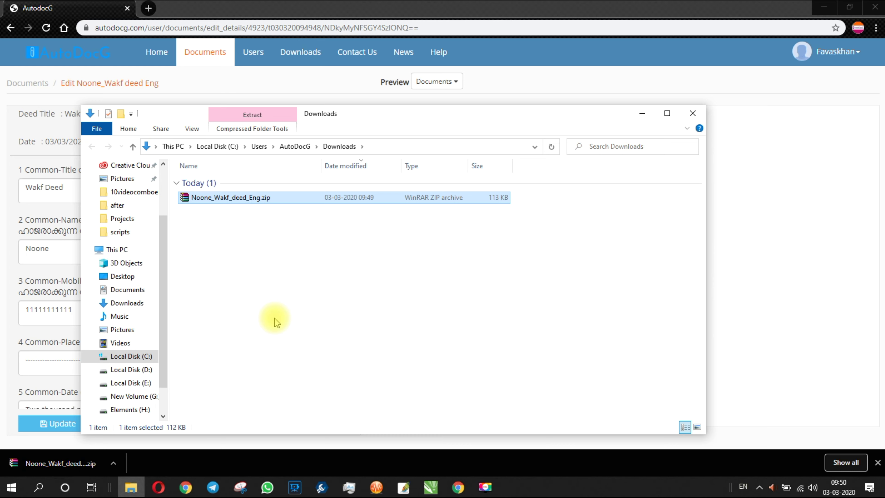
right_click(277, 200)
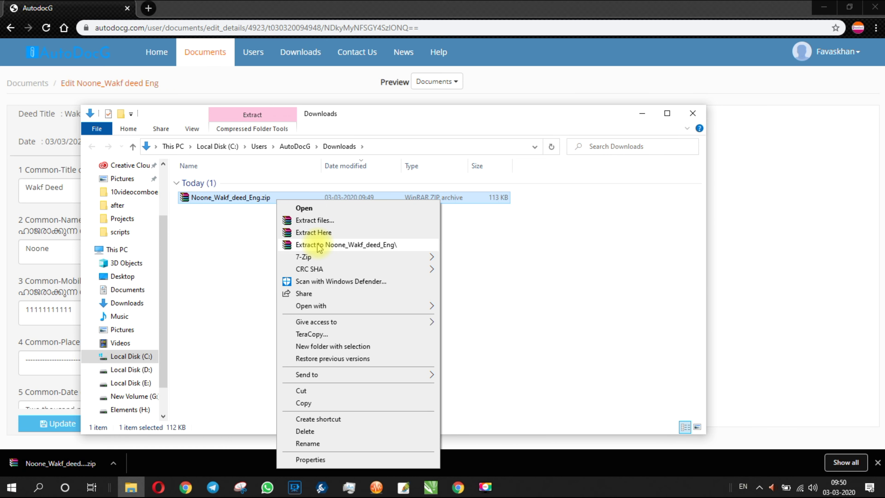
left_click(320, 245)
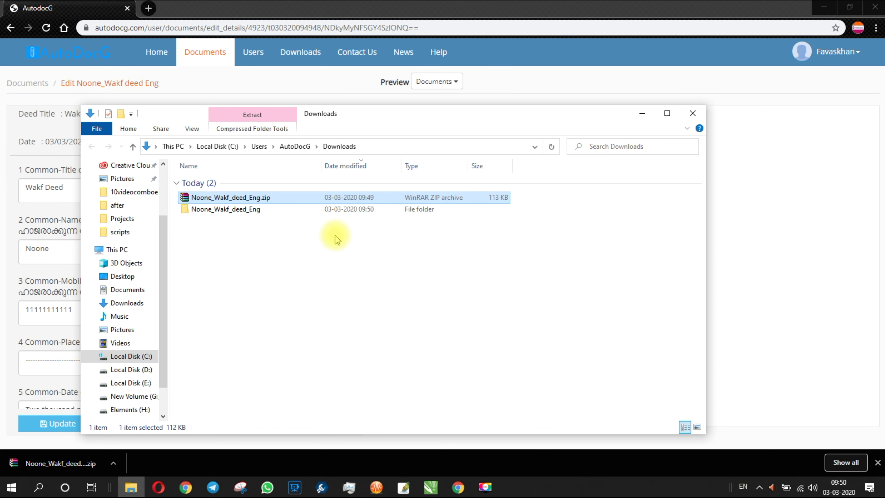
double_click(251, 210)
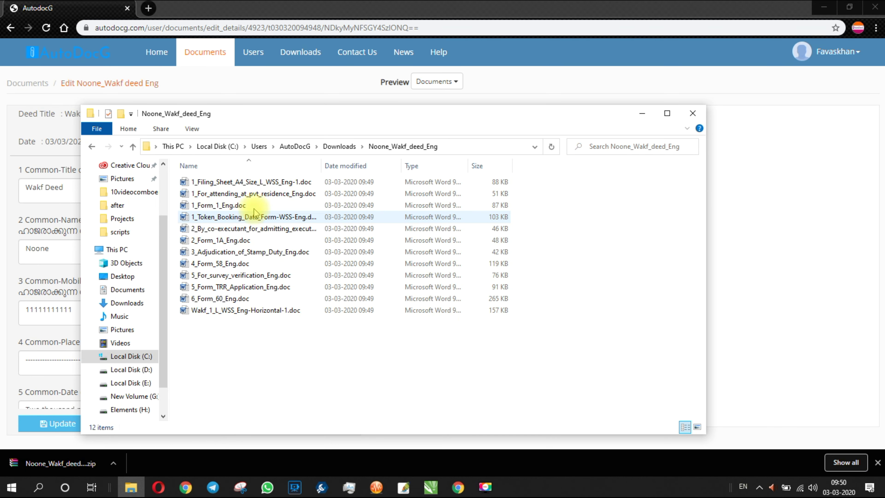
Step: Open Wakf_1_L_WSS_Eng-Horizontal-1.doc in Word, look through it to the end and close it
double_click(303, 311)
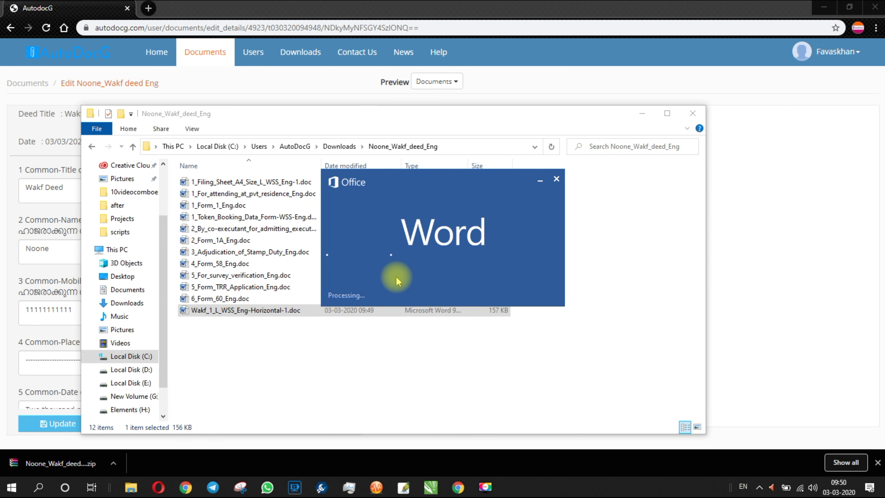
scroll(446, 169, "down", 20)
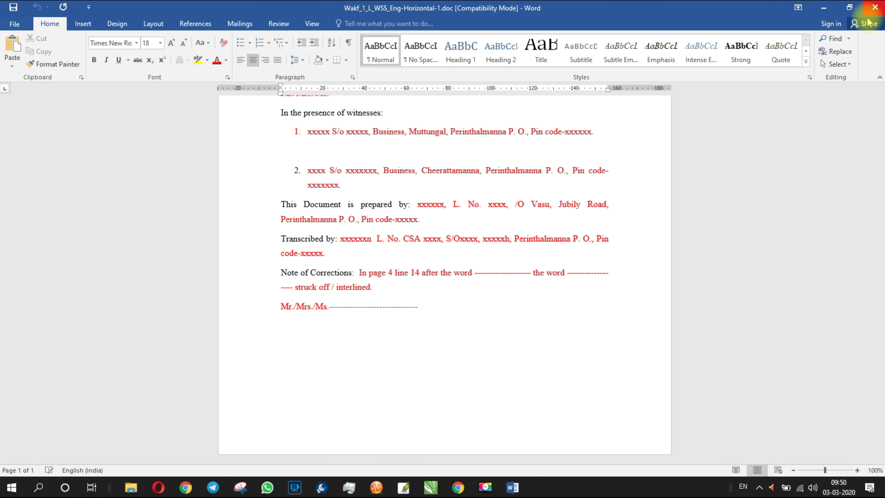
left_click(875, 10)
Step: Open 1_Token_Booking_Data_Form-WSS-Eng.doc in Word, enable editing, review its tables to the end and close it
left_click(299, 223)
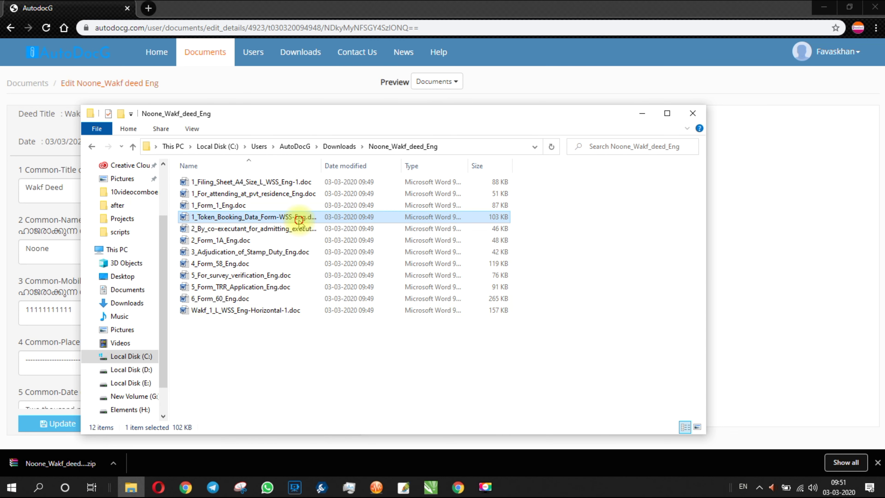
double_click(299, 223)
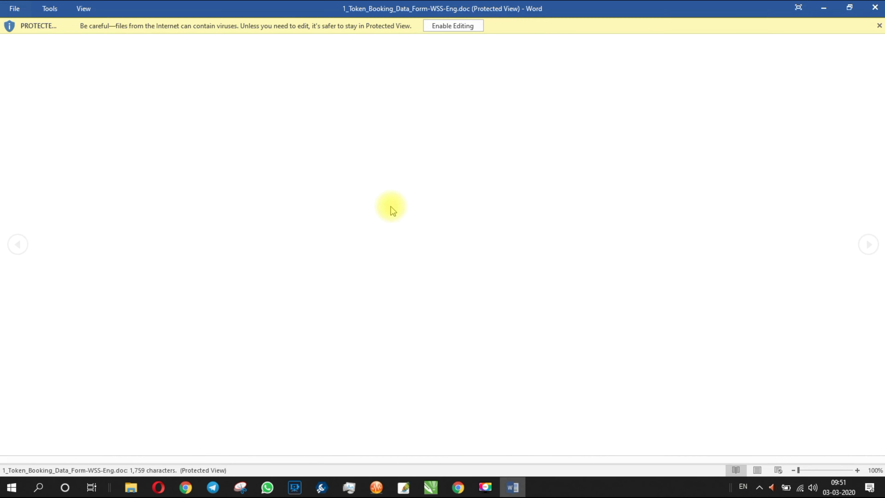
left_click(462, 30)
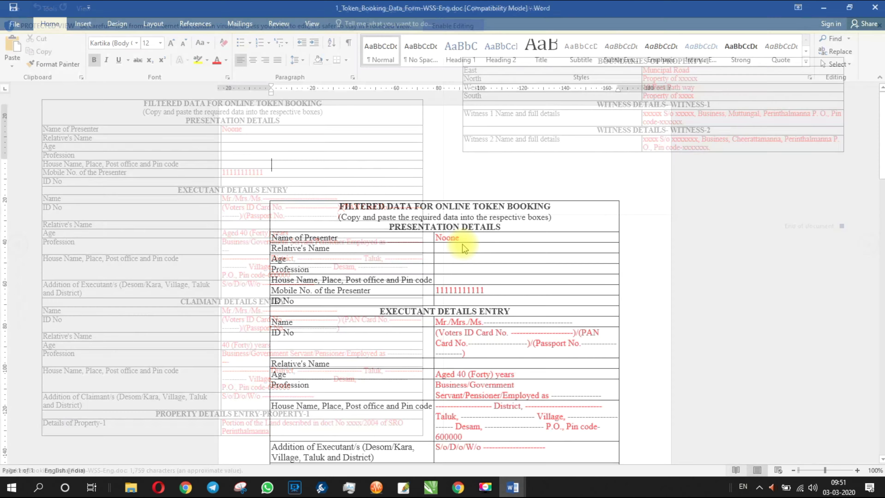
scroll(464, 244, "down", 20)
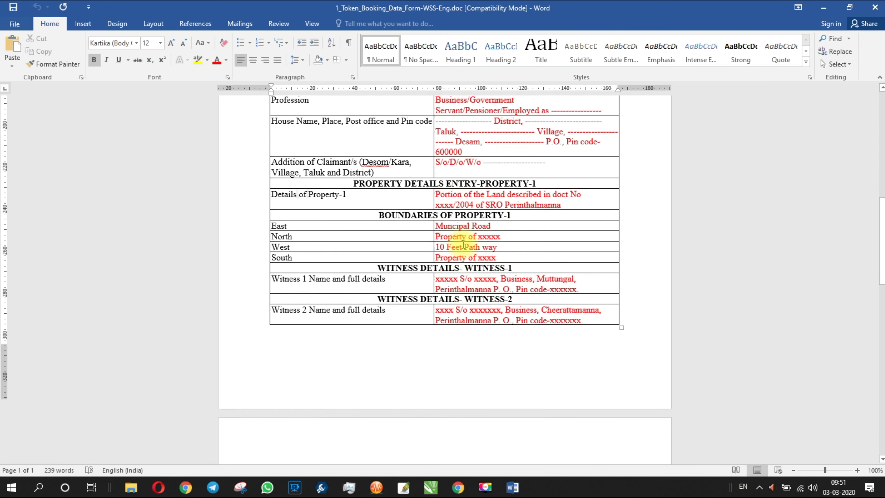
scroll(463, 244, "down", 2)
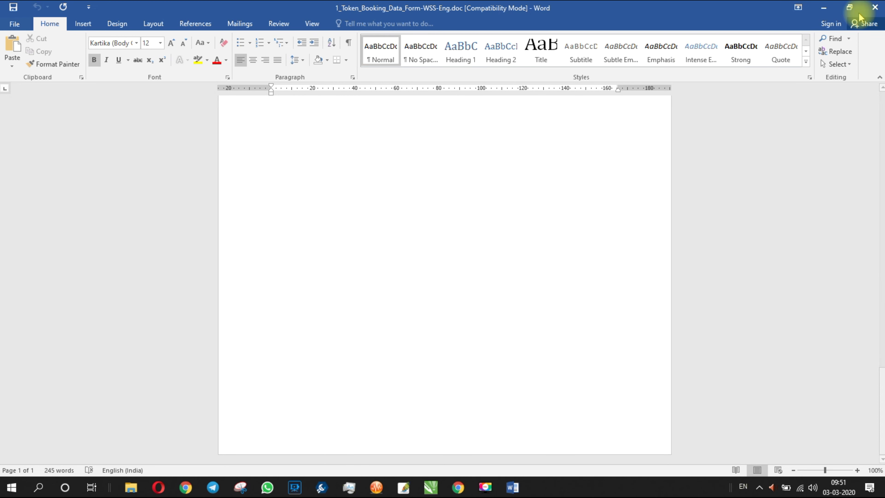
left_click(873, 9)
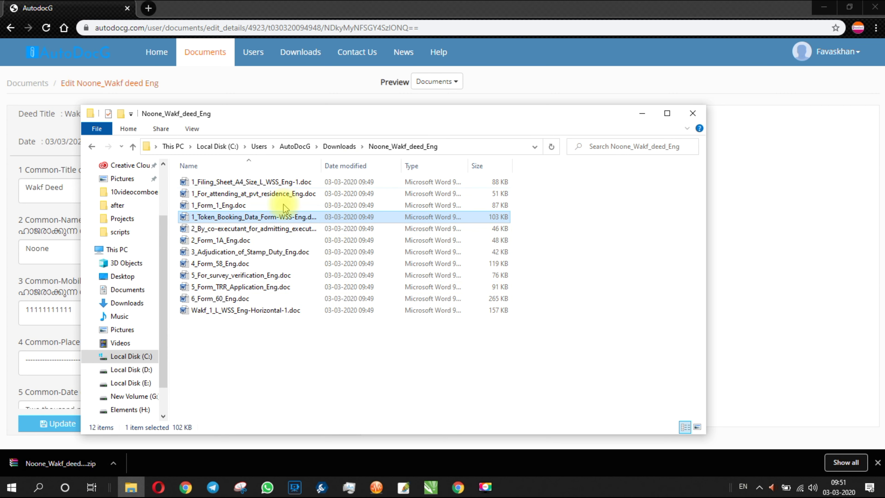